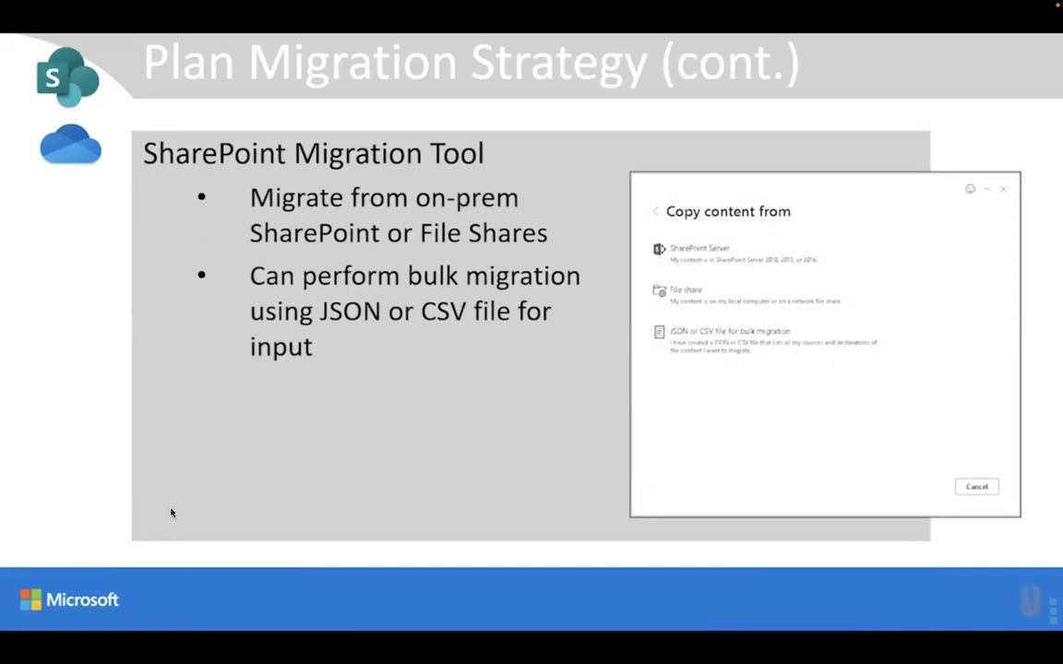
# Step: Advance to the 'Demo – Using the SharePoint Migration Tool' slide
pyautogui.press('Right')
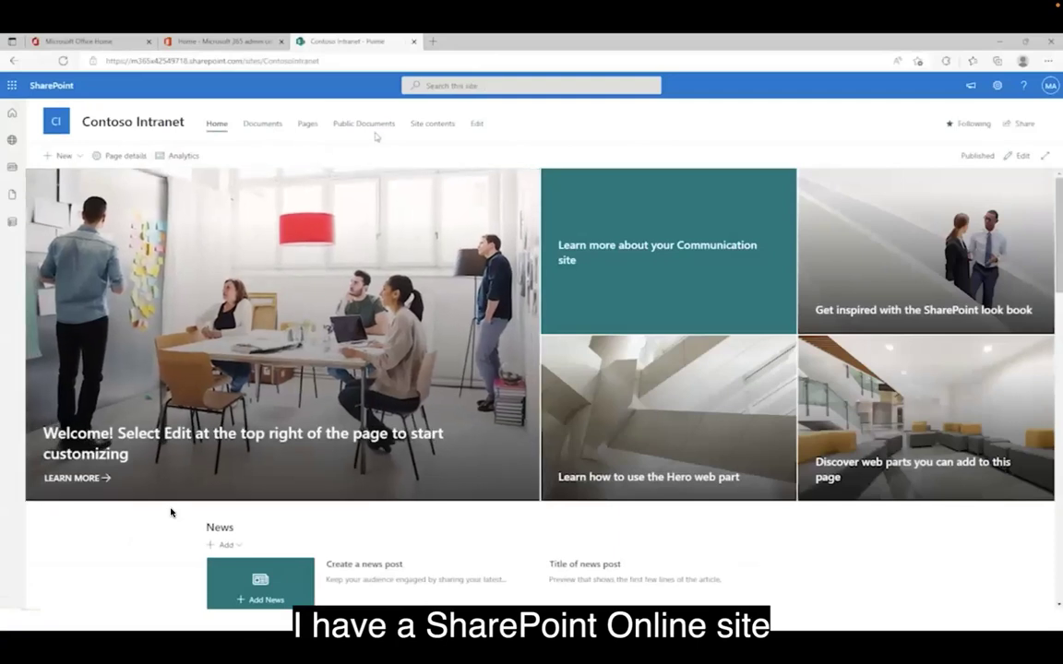
# Step: Open the Public Documents library from the Contoso Intranet site navigation
pyautogui.click(364, 123)
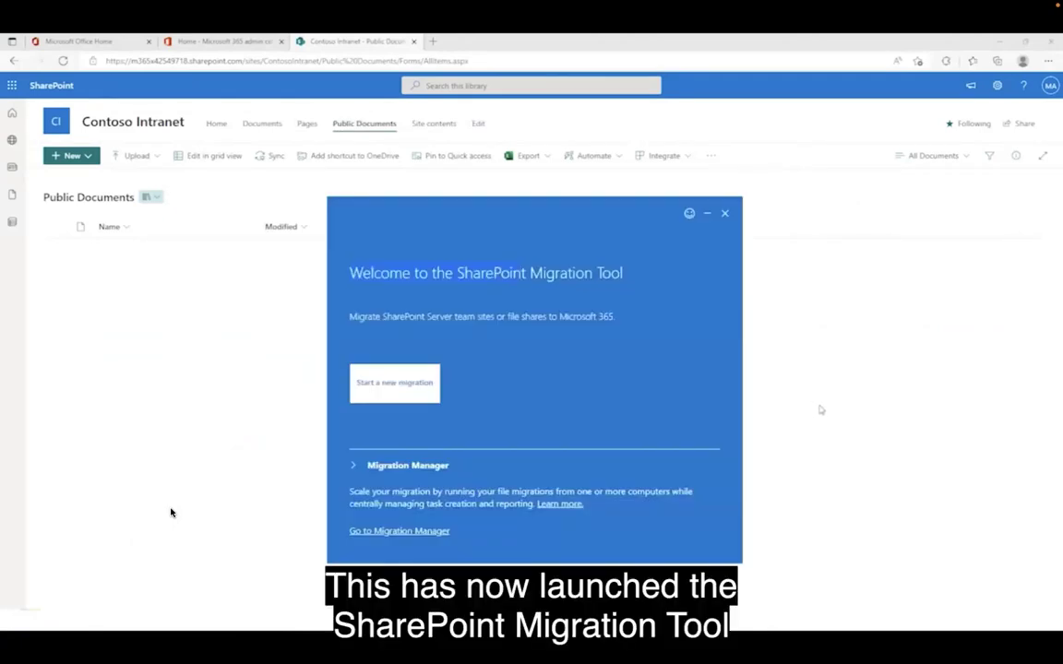
# Step: Start a new migration with the D:\Fileshares\Public file share as the source
pyautogui.click(394, 386)
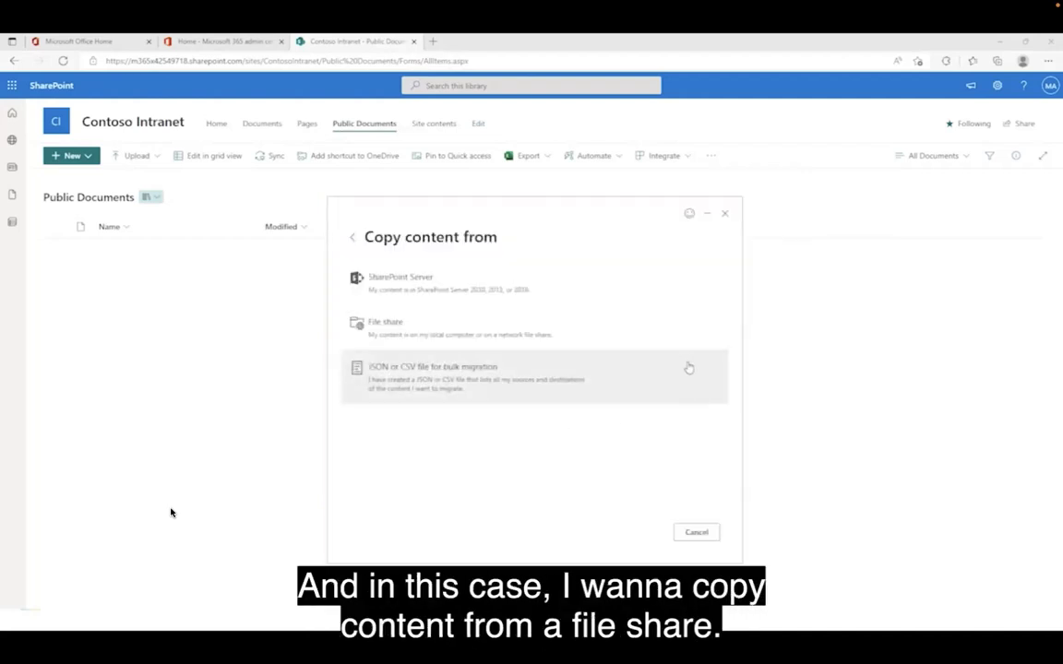
pyautogui.click(388, 335)
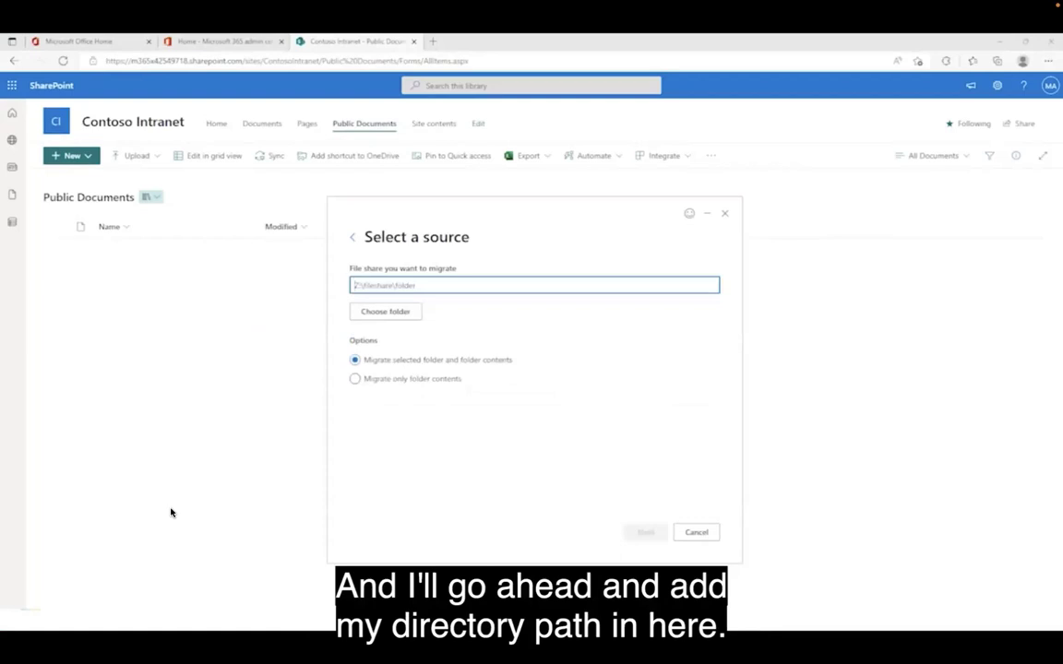
pyautogui.write('D:\\Fileshares\\Public')
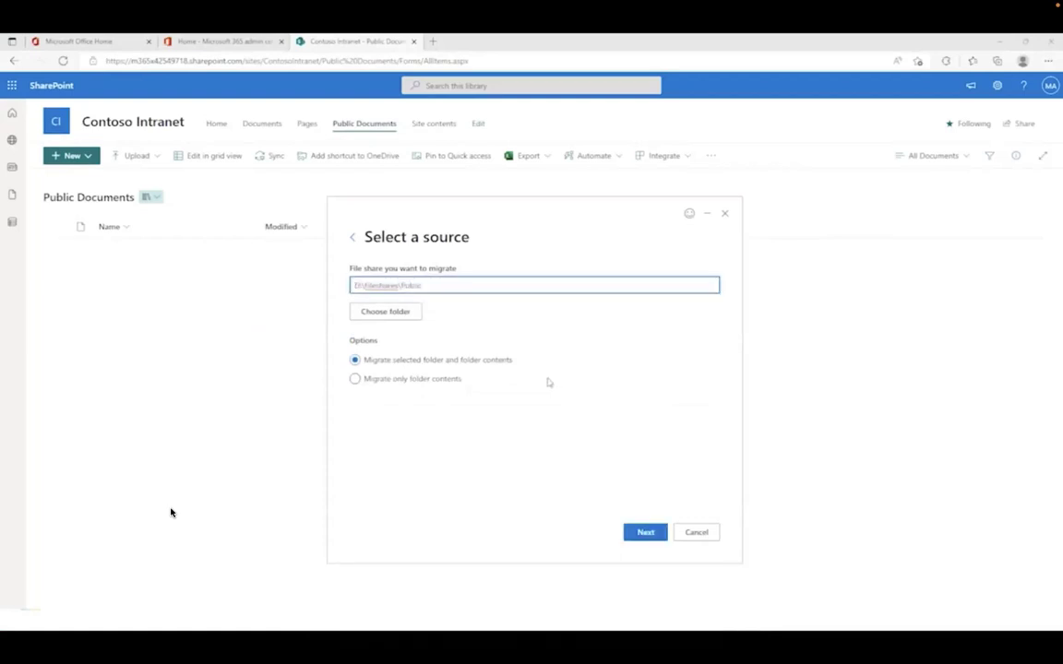
pyautogui.click(646, 533)
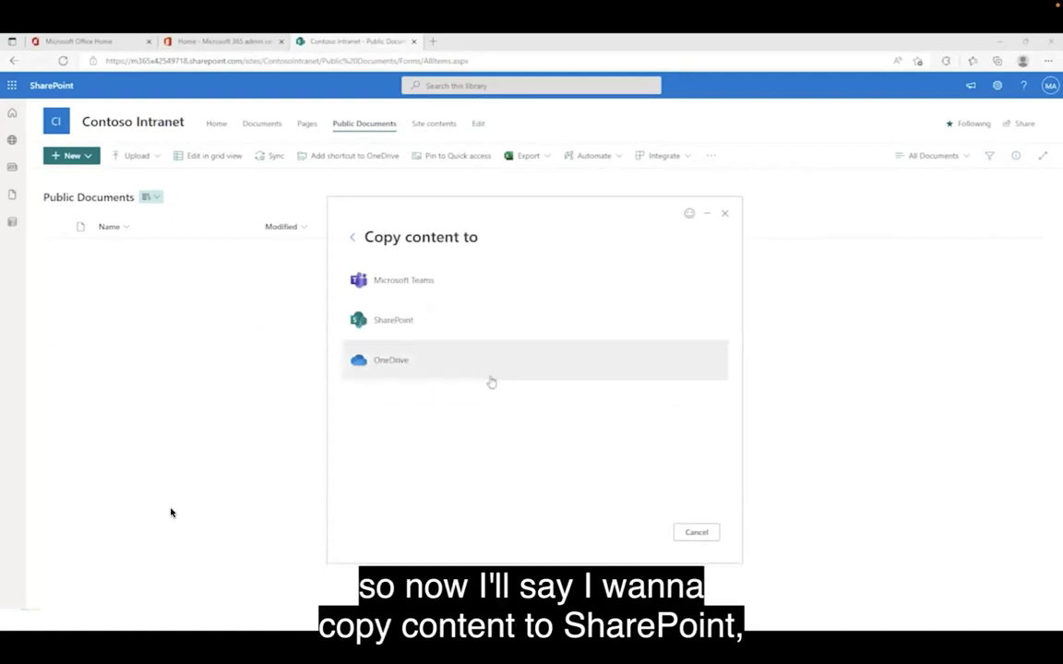
# Step: Set the destination to the ContosoIntranet SharePoint site's Public Documents library
pyautogui.click(396, 322)
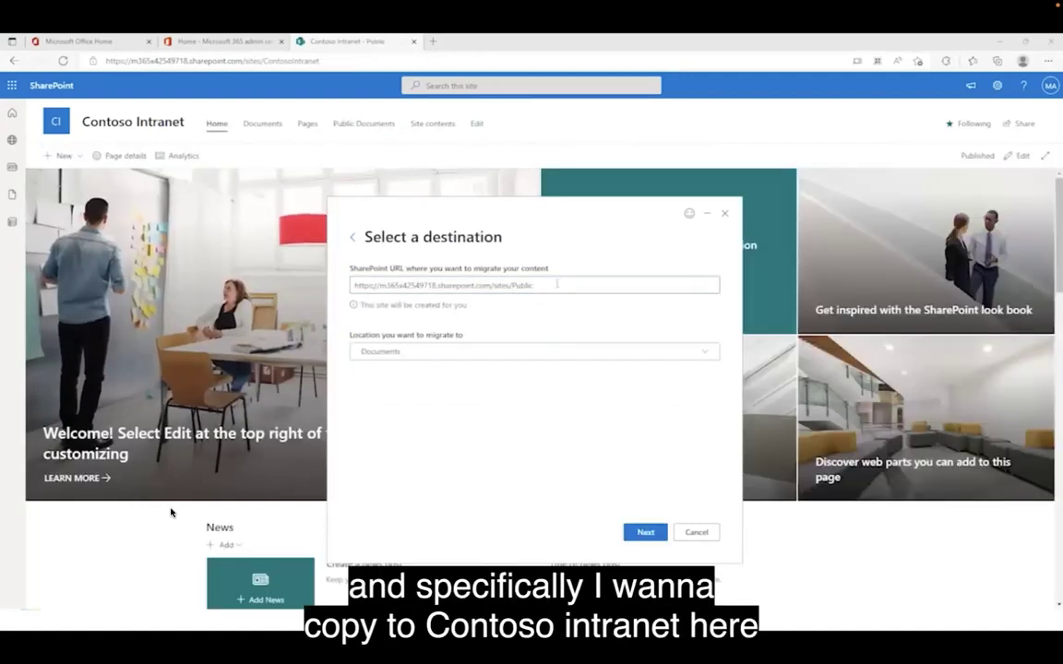
pyautogui.hotkey('shift', 'Left')
pyautogui.hotkey('shift', 'Left')
pyautogui.hotkey('shift', 'Left')
pyautogui.hotkey('shift', 'Left')
pyautogui.hotkey('shift', 'Left')
pyautogui.hotkey('shift', 'Left')
pyautogui.hotkey('shift', 'Left')
pyautogui.hotkey('shift', 'Left')
pyautogui.hotkey('shift', 'Left')
pyautogui.hotkey('shift', 'Left')
pyautogui.hotkey('shift', 'Left')
pyautogui.hotkey('shift', 'Left')
pyautogui.hotkey('shift', 'Left')
pyautogui.hotkey('shift', 'Left')
pyautogui.hotkey('shift', 'Left')
pyautogui.hotkey('shift', 'Left')
pyautogui.hotkey('shift', 'Left')
pyautogui.hotkey('shift', 'Left')
pyautogui.hotkey('shift', 'Left')
pyautogui.hotkey('shift', 'Left')
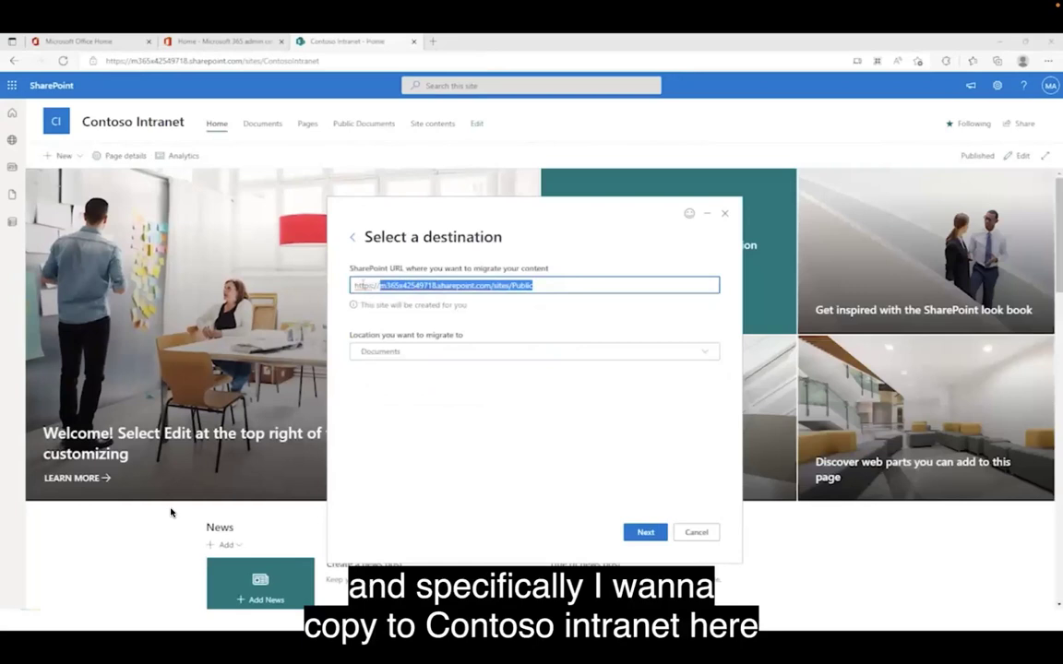
pyautogui.write('5x42549718.sharepoint.com/sites/ContosoIntranet')
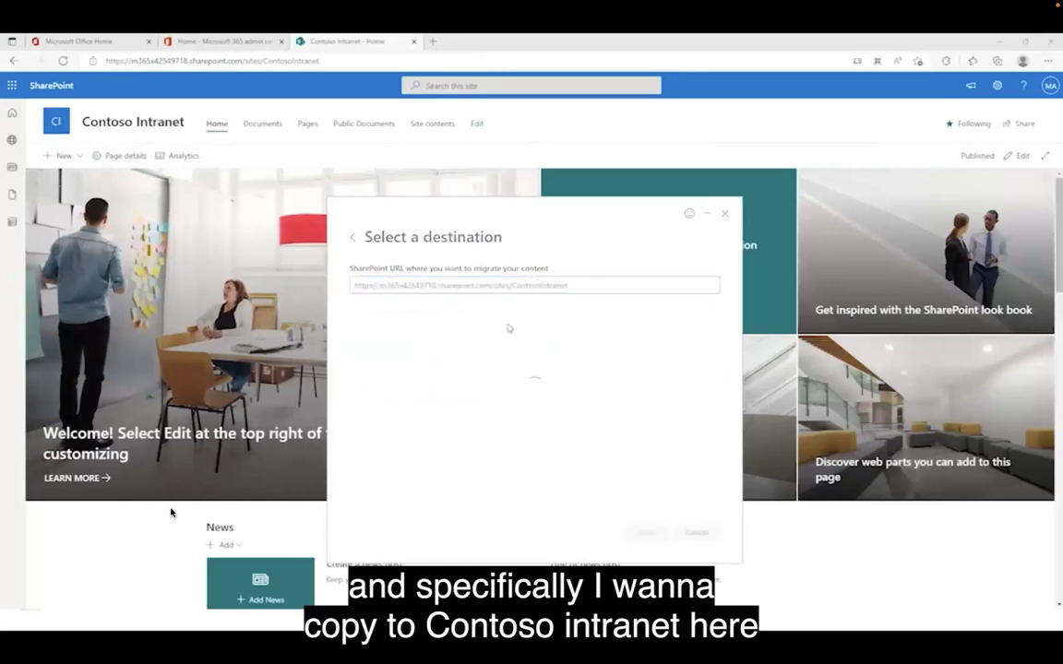
pyautogui.click(512, 351)
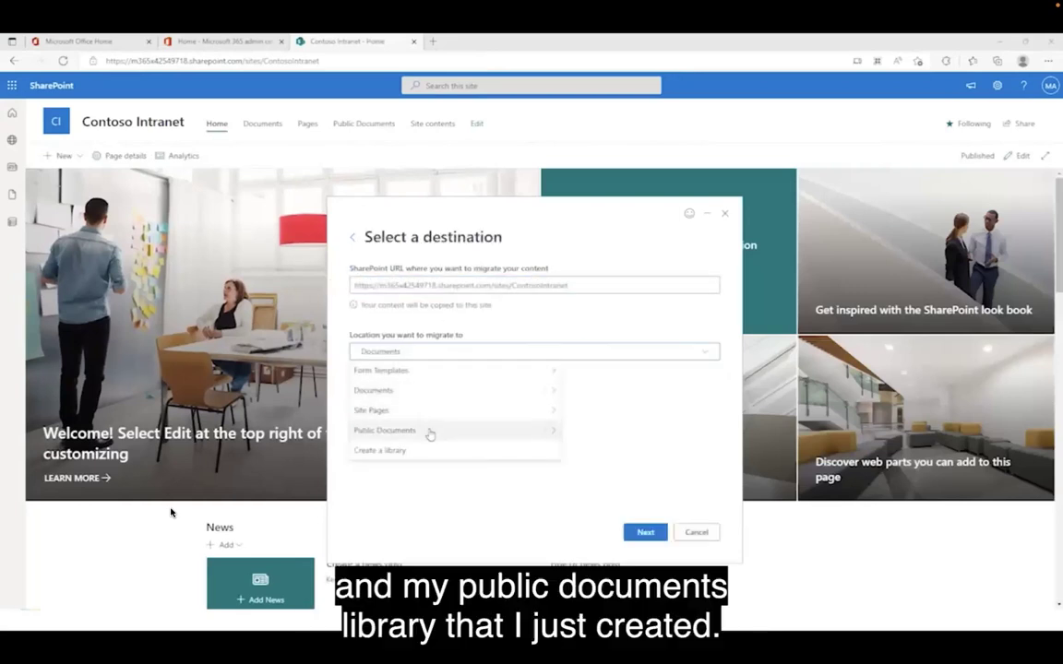
pyautogui.click(430, 432)
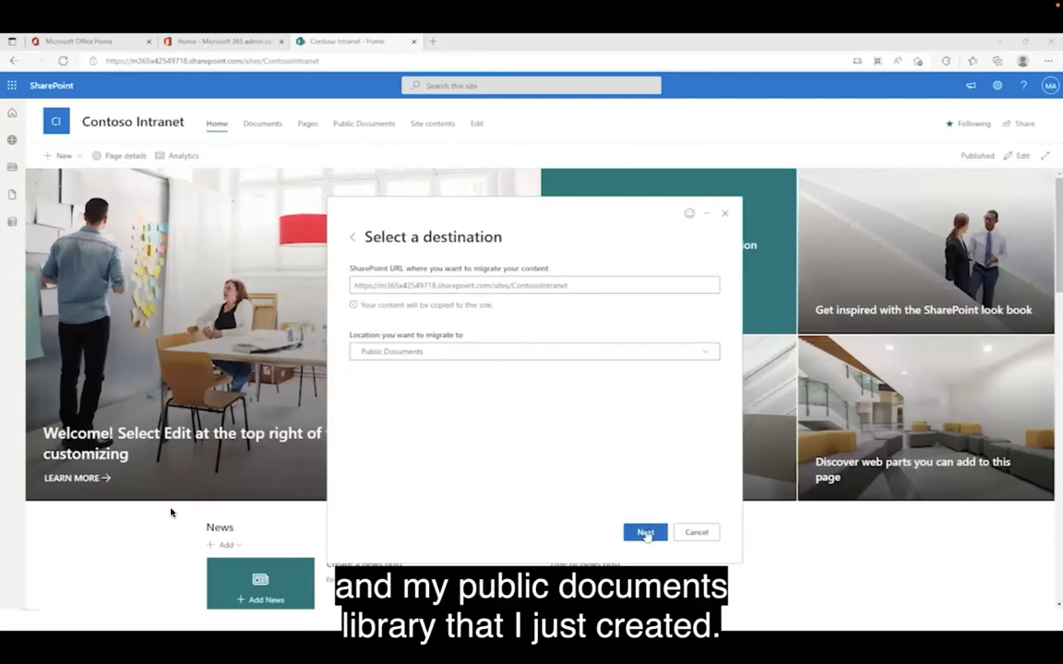
pyautogui.click(645, 534)
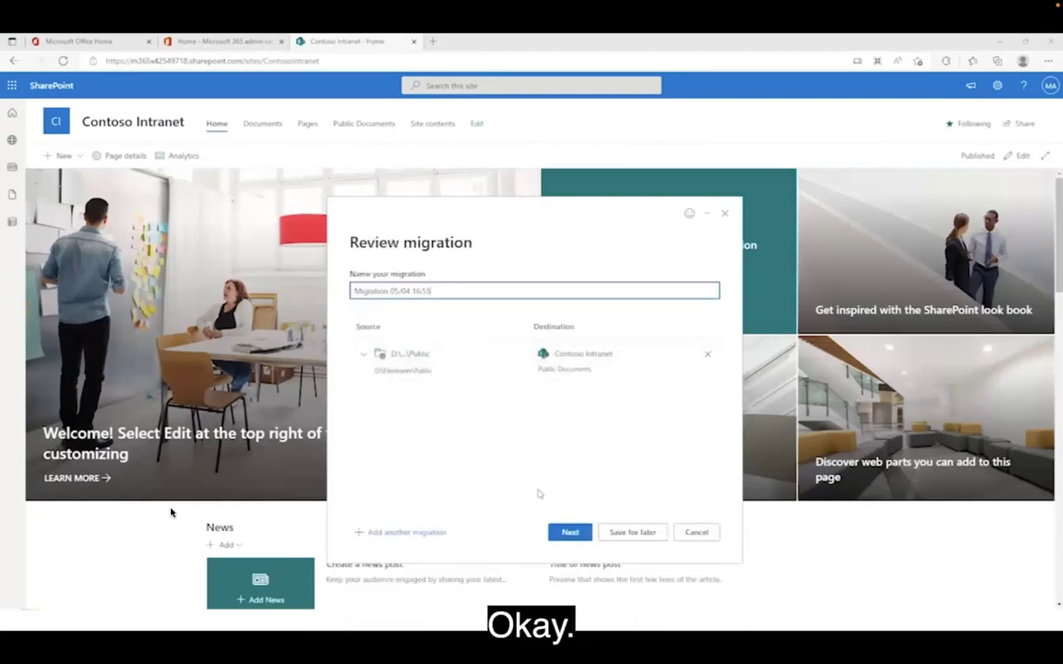
# Step: Keep the default migration name, switch Preserve file share permissions On, and save the settings
pyautogui.press('Return')
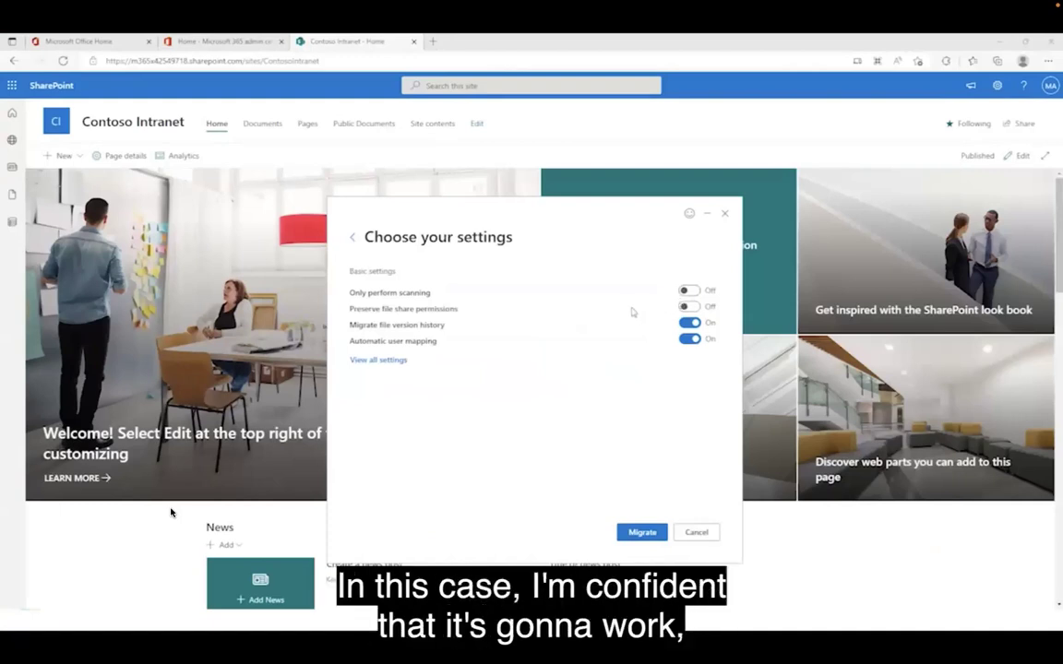
pyautogui.click(689, 306)
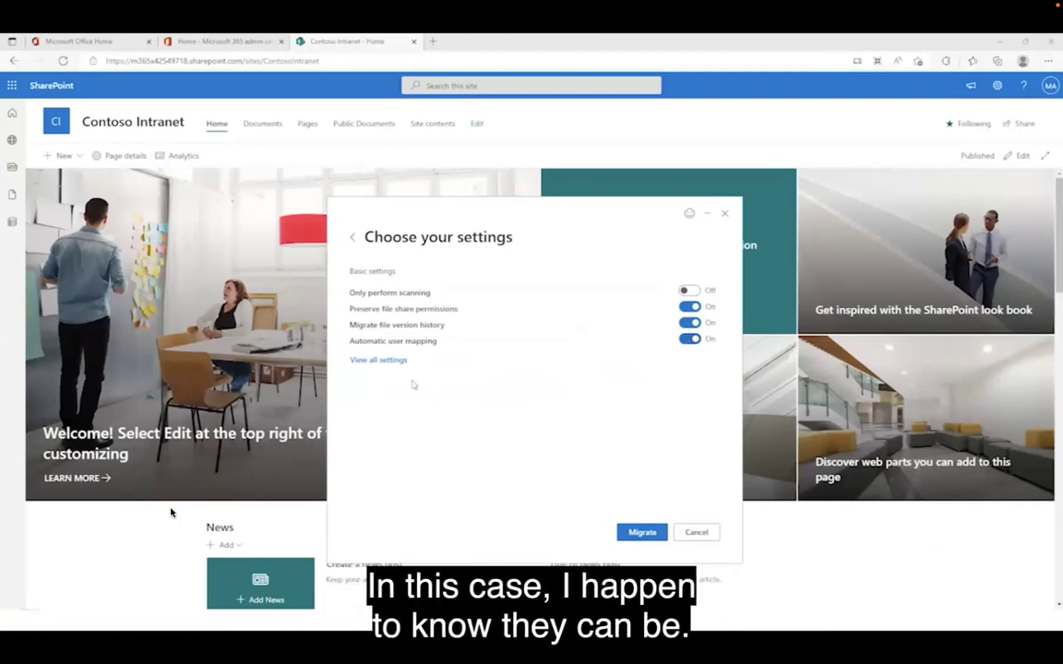
pyautogui.click(383, 361)
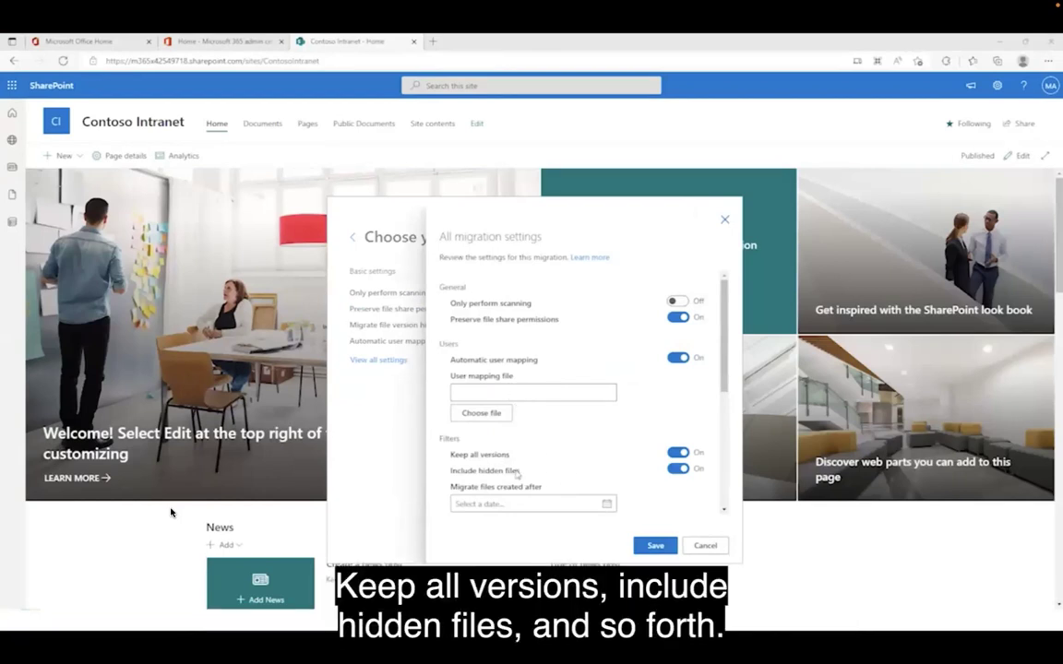
pyautogui.click(654, 545)
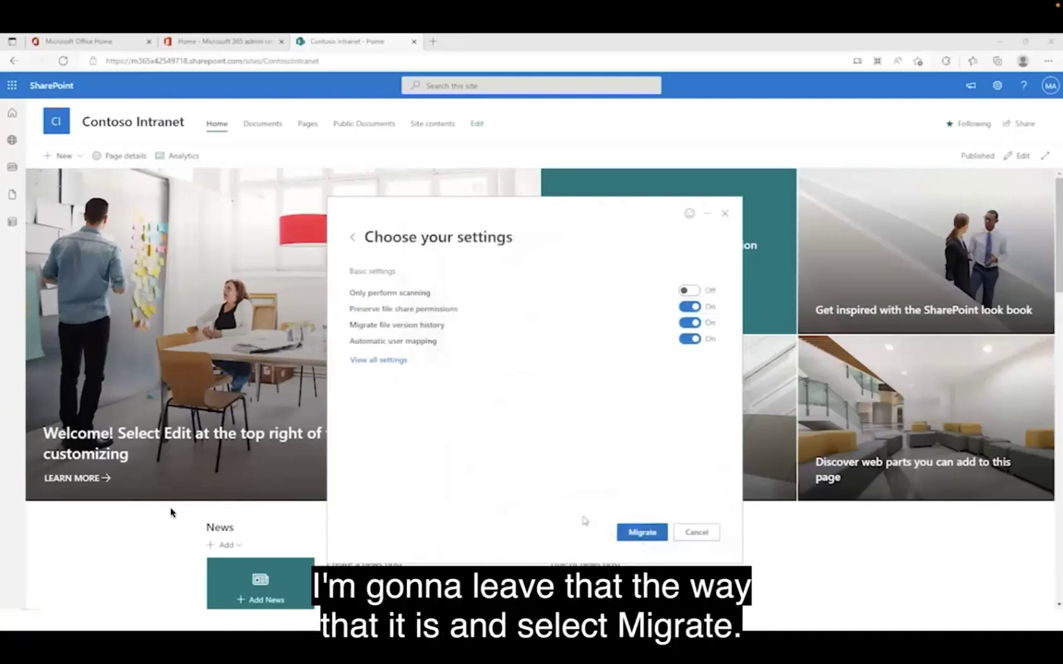
# Step: Run the migration of 50000 items, save the finished task, and open the Report folder
pyautogui.click(640, 535)
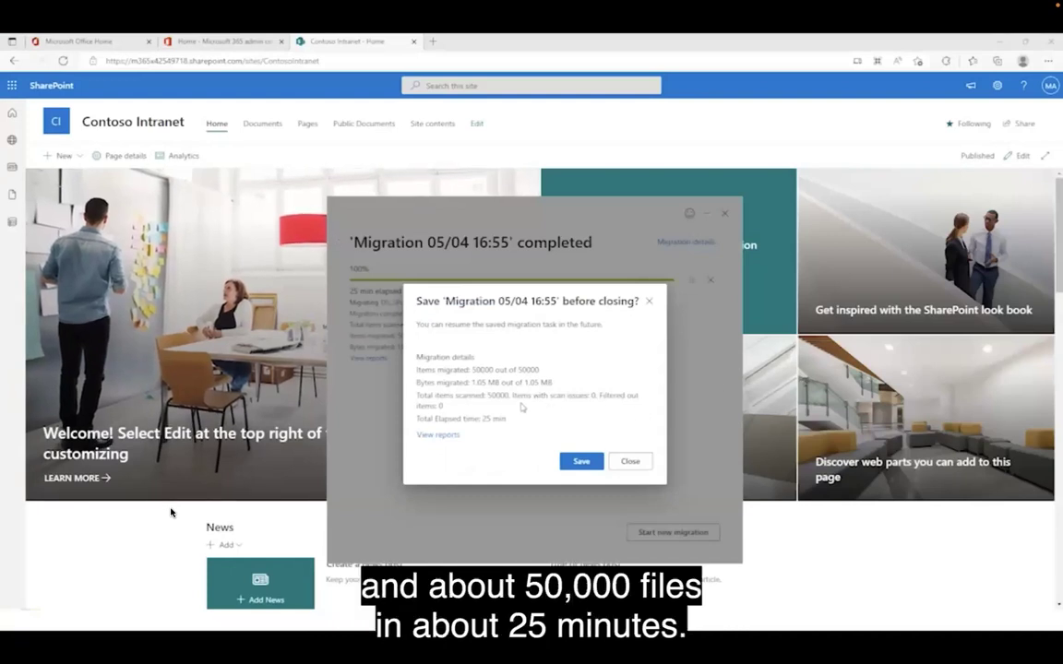
pyautogui.click(440, 435)
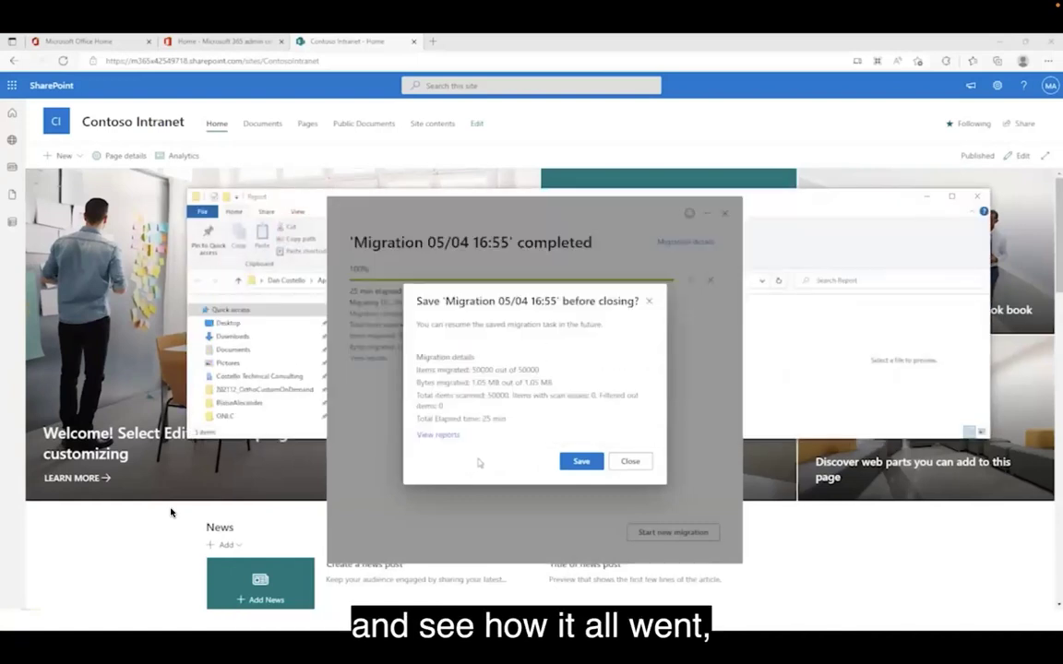
pyautogui.click(581, 462)
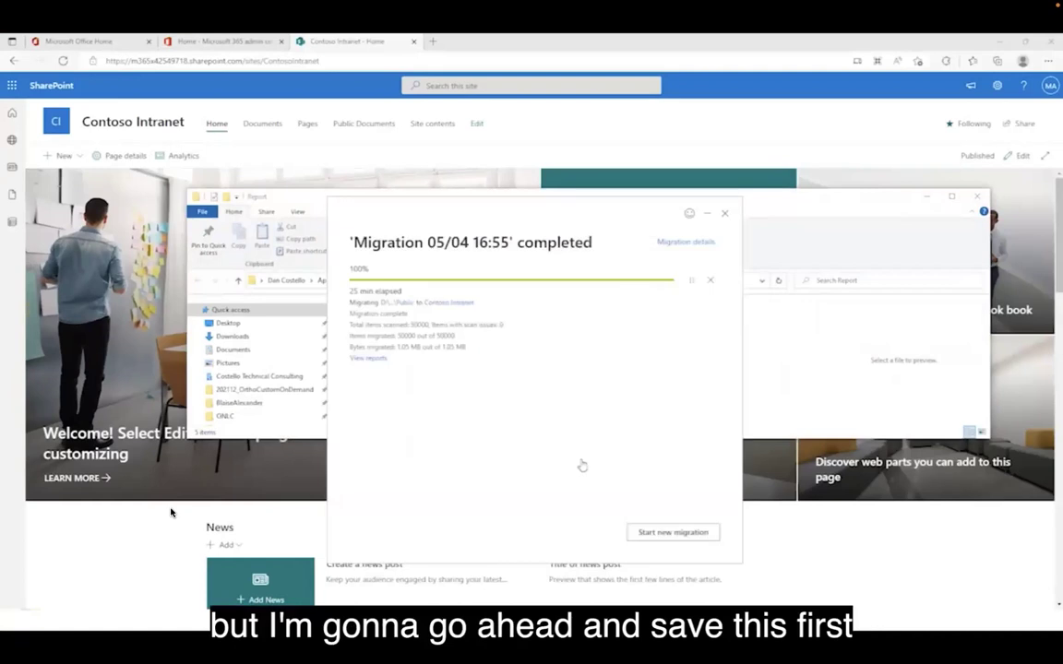
pyautogui.click(686, 241)
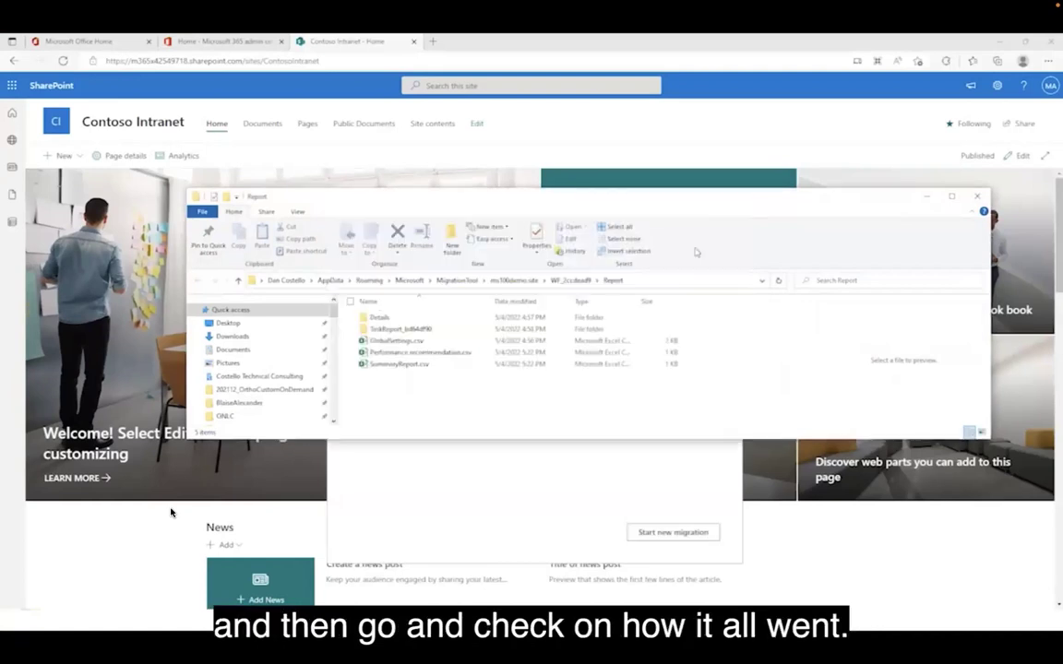
# Step: Open SummaryReport.csv, check total bytes in cell D2, and return to the Report folder
pyautogui.click(396, 364)
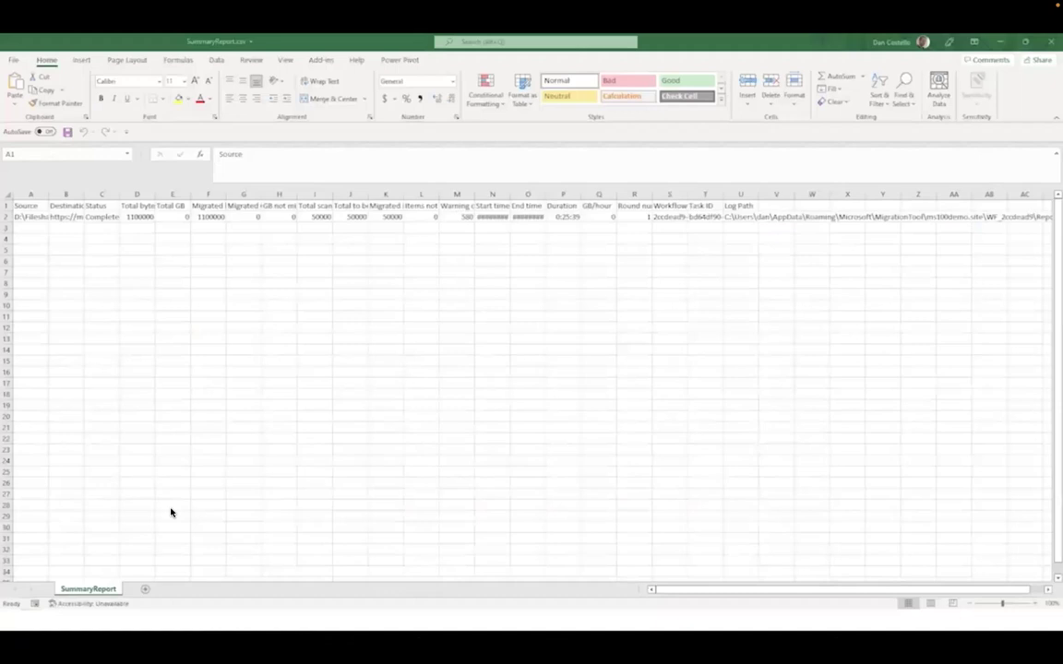
pyautogui.click(138, 217)
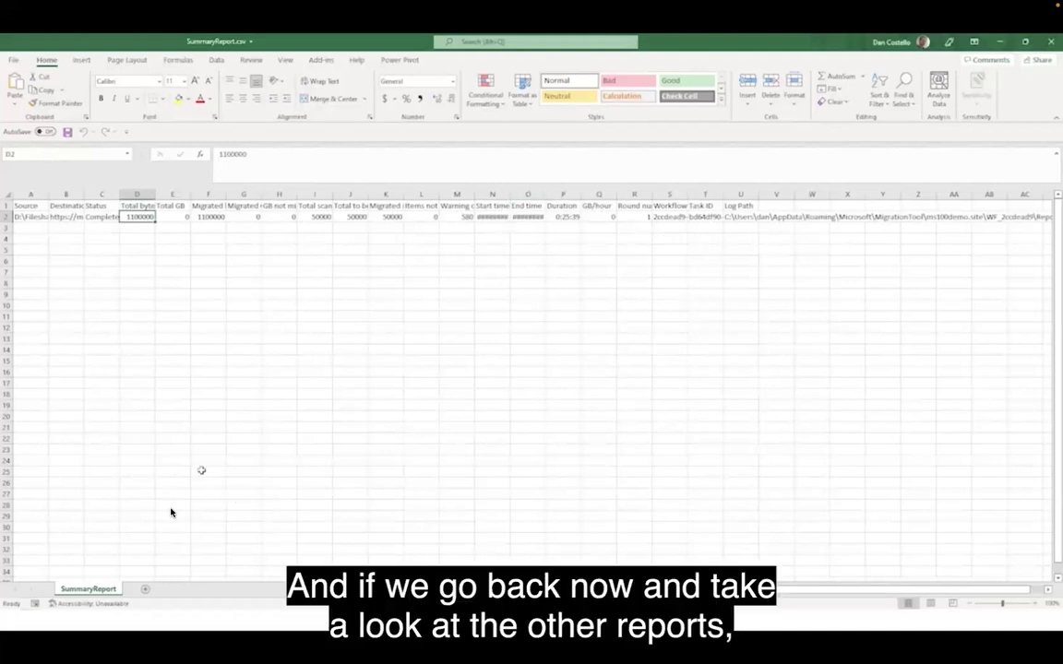
pyautogui.hotkey('alt', 'Tab')
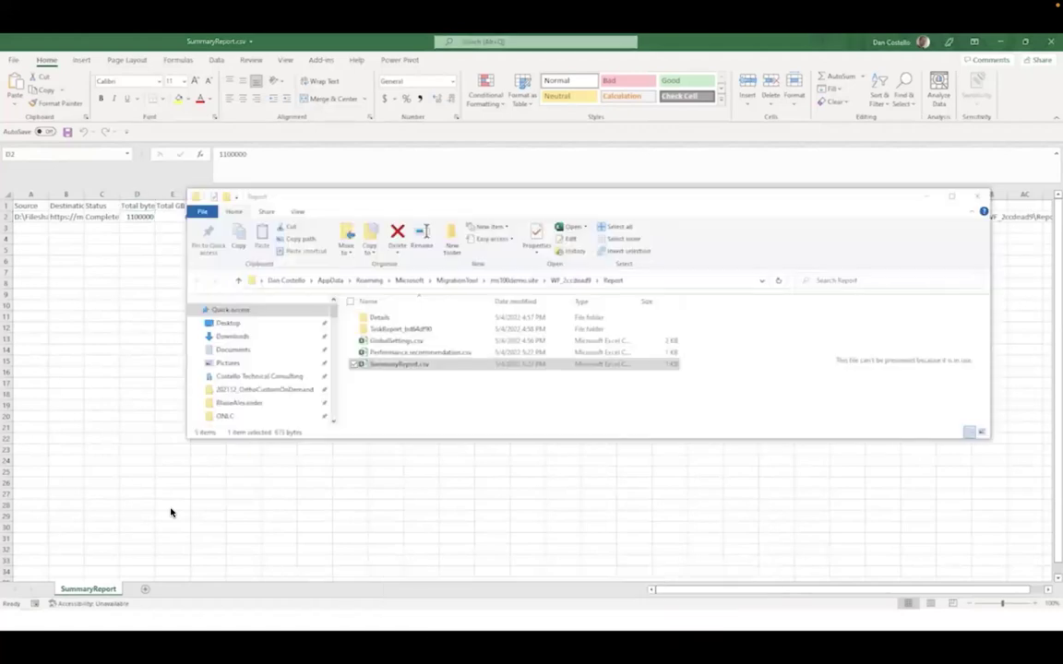
# Step: Open Details\PerformanceReport.csv, format all its data as a table, and scan across its columns
pyautogui.doubleClick(402, 318)
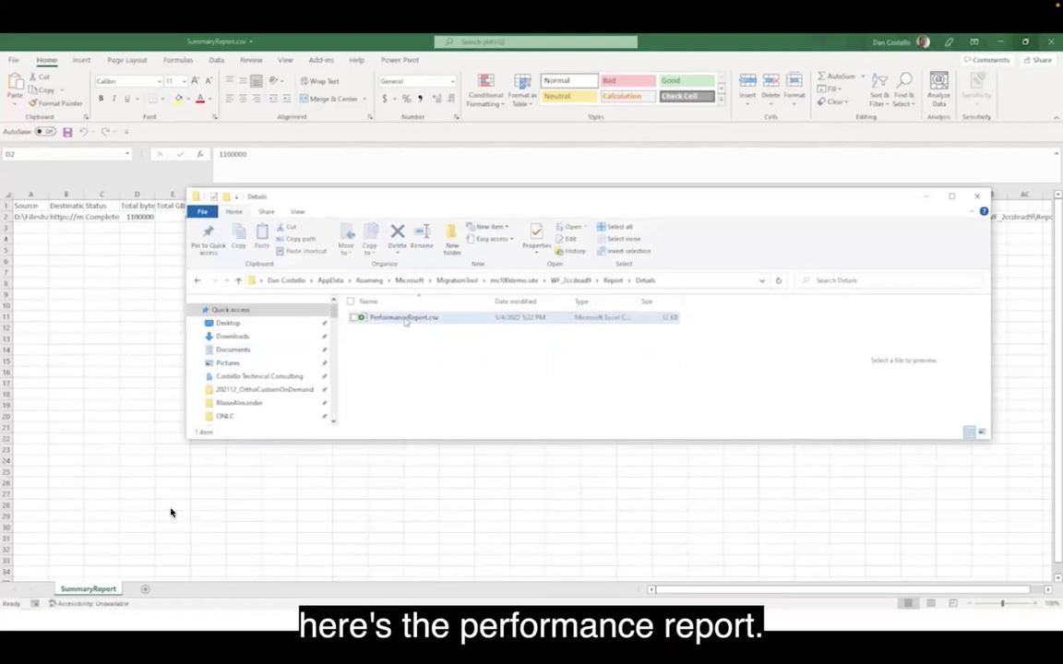
pyautogui.doubleClick(404, 318)
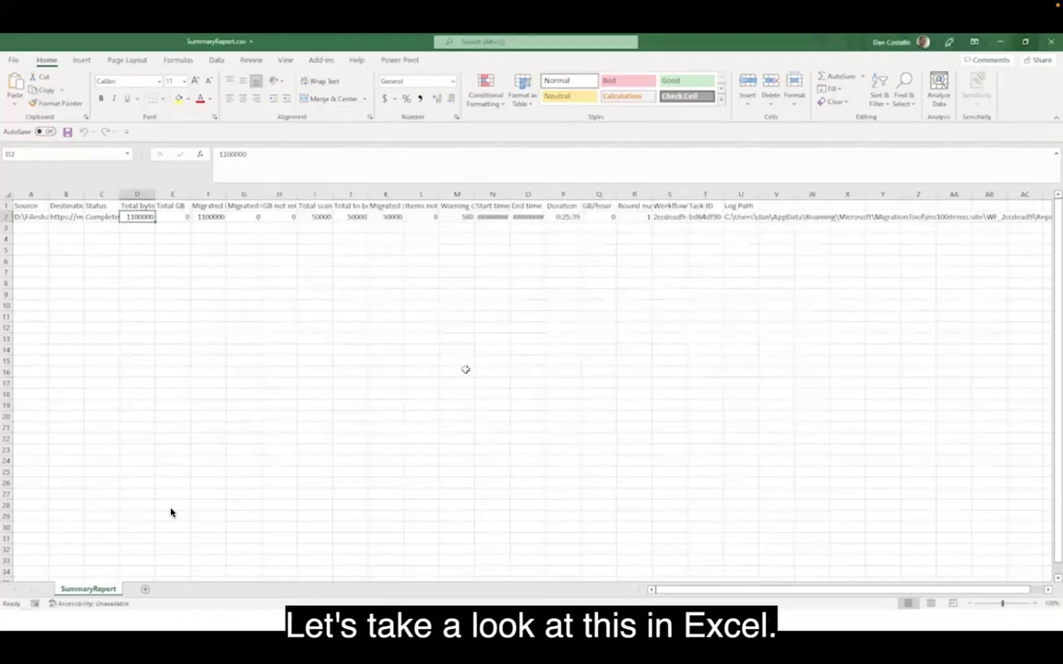
pyautogui.hotkey('ctrl', 'a')
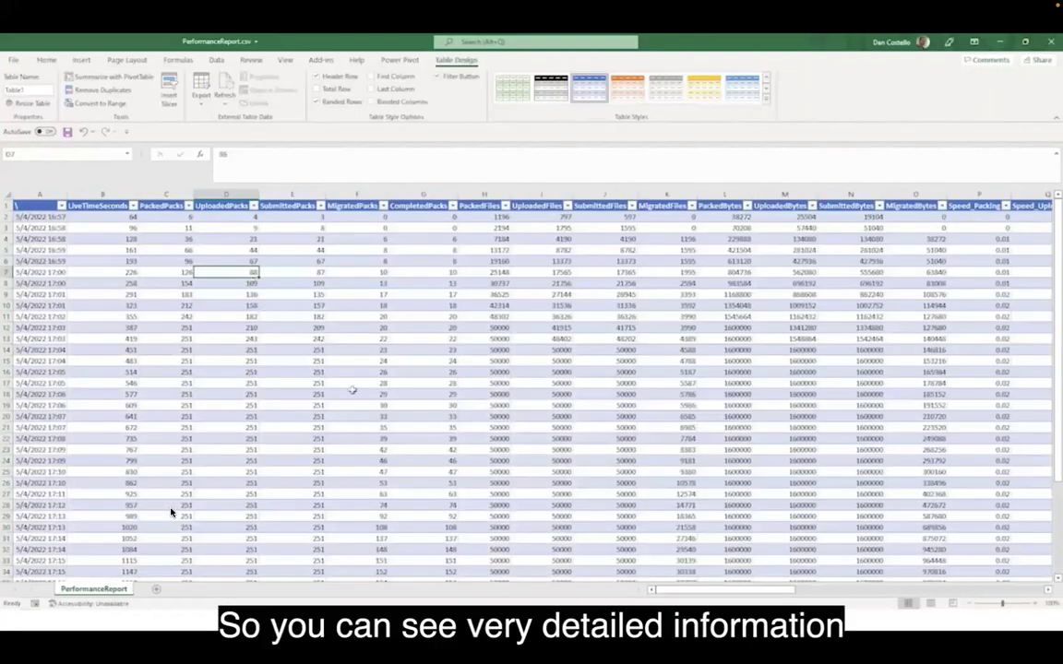
pyautogui.hscroll(7, 171, 513)
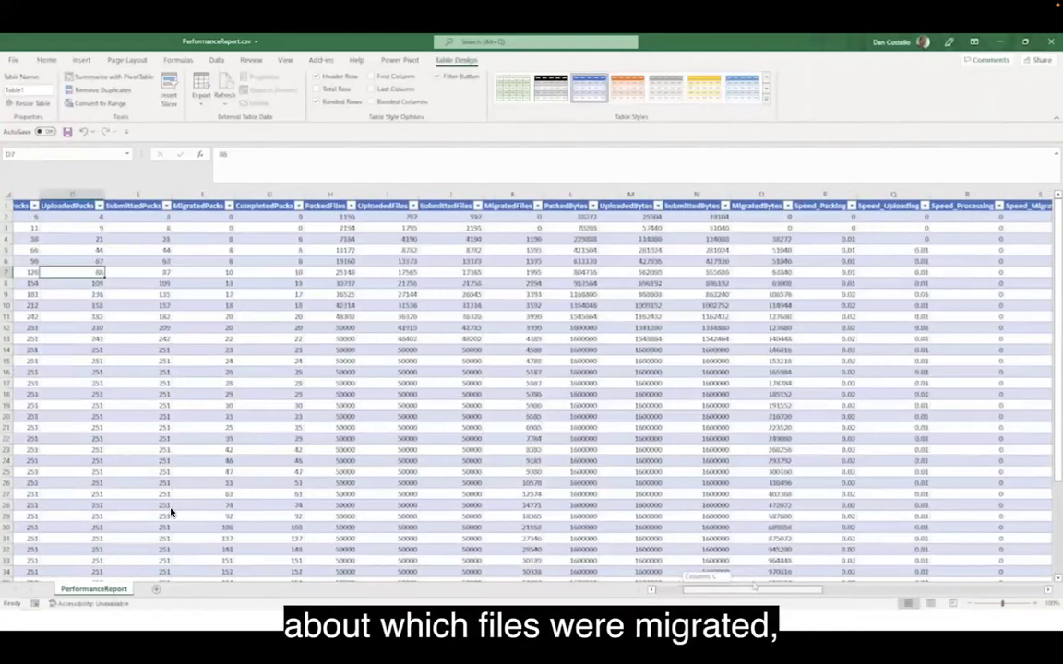
pyautogui.hscroll(16, 171, 513)
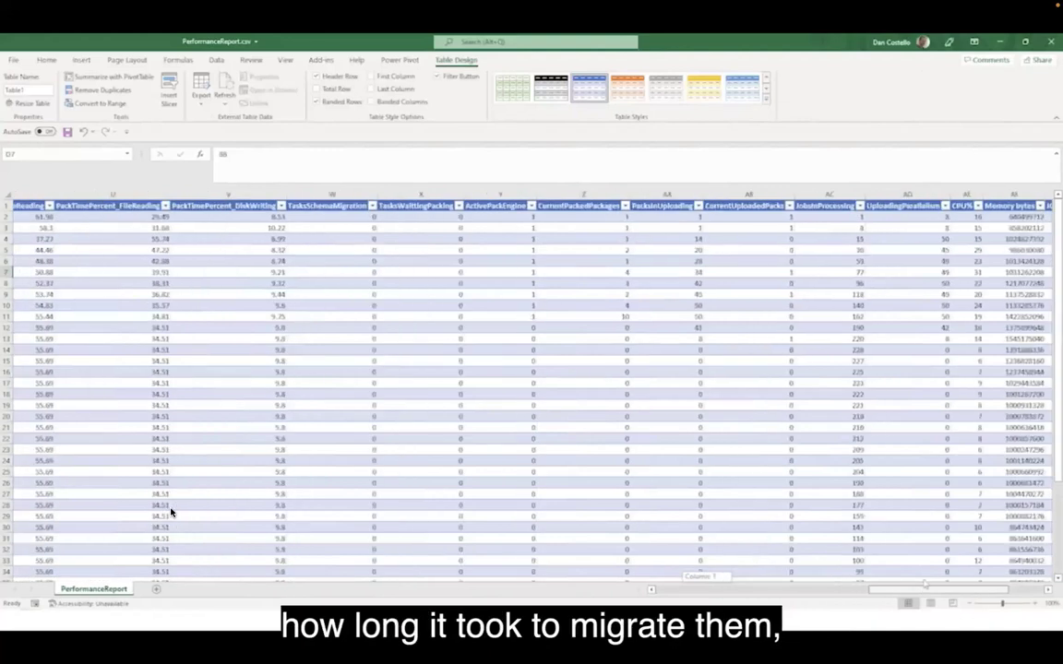
pyautogui.hscroll(-16, 170, 512)
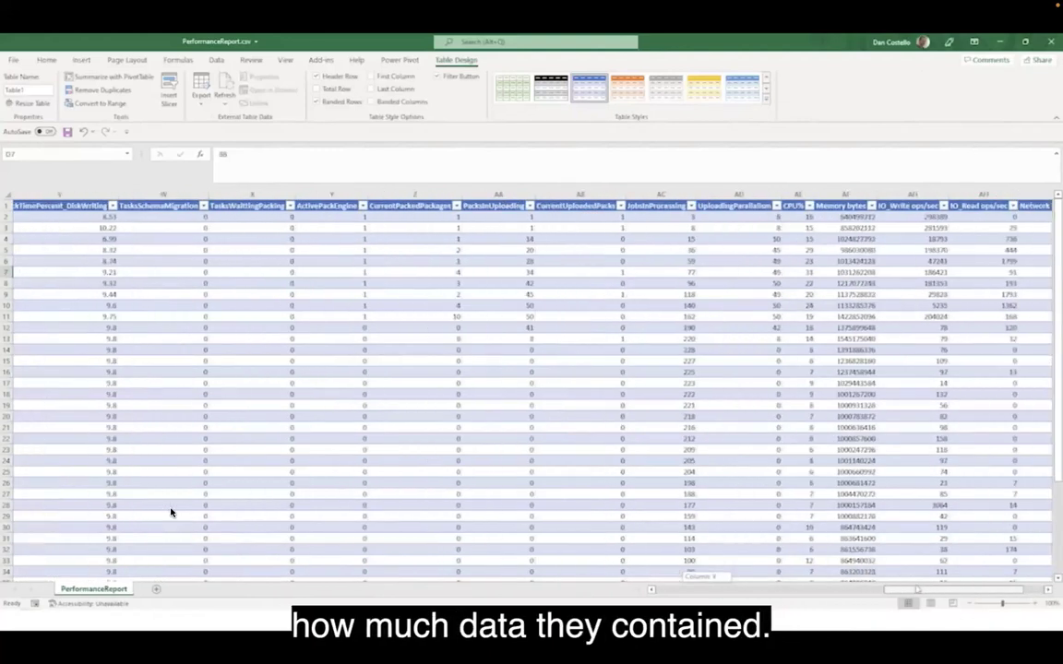
pyautogui.hscroll(-7, 171, 513)
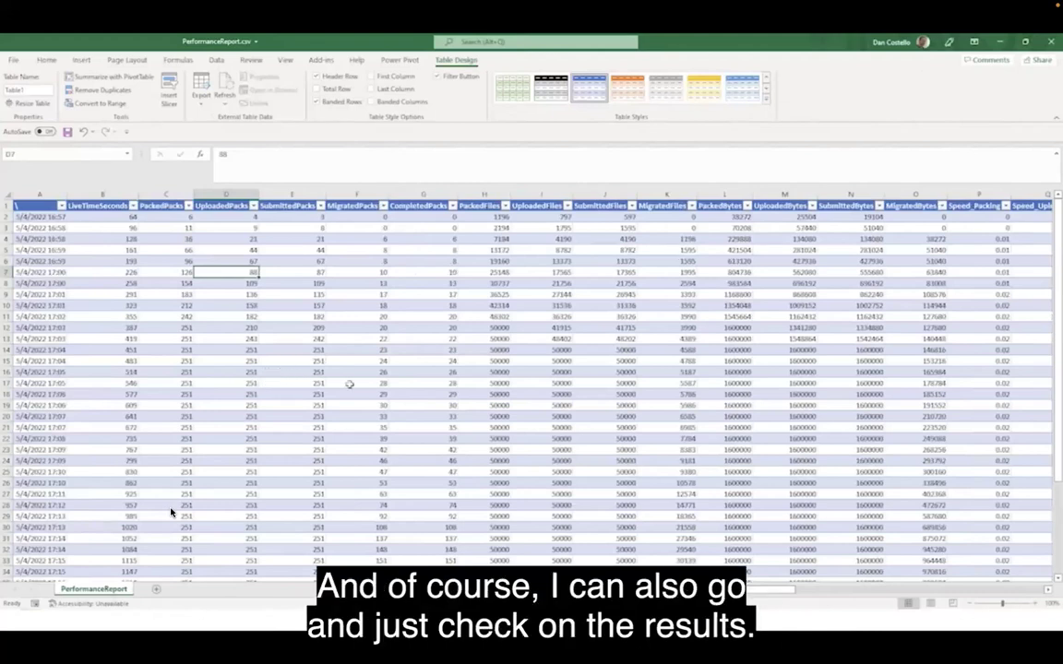
# Step: Browse Public Documents > Public > UserData14 in SharePoint and preview UserFile1.txt
pyautogui.hotkey('alt', 'Tab')
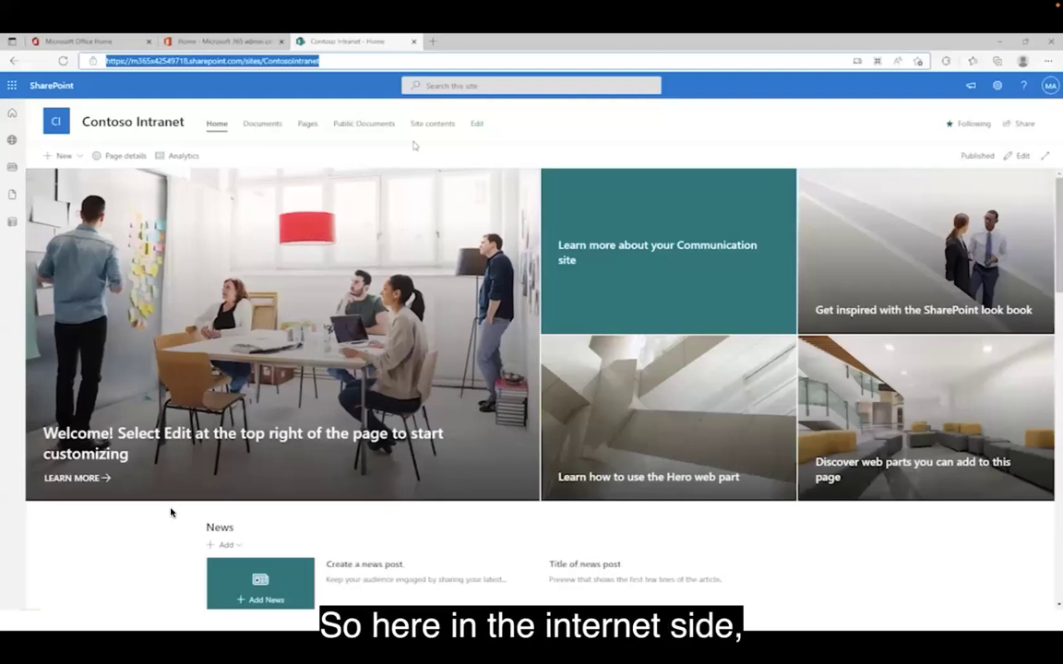
pyautogui.click(347, 128)
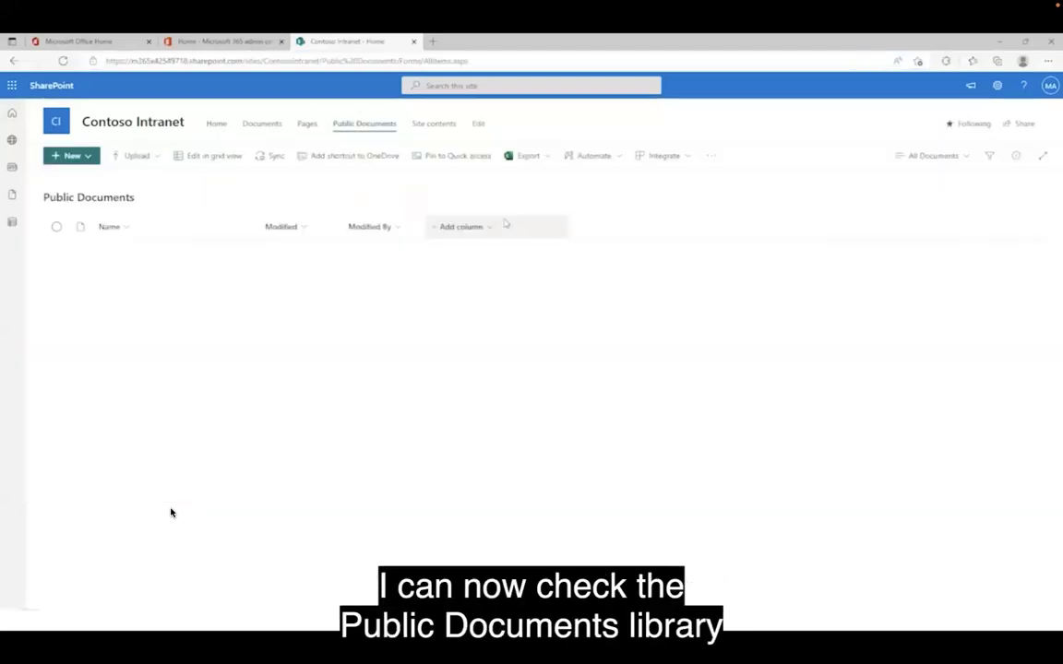
pyautogui.click(108, 251)
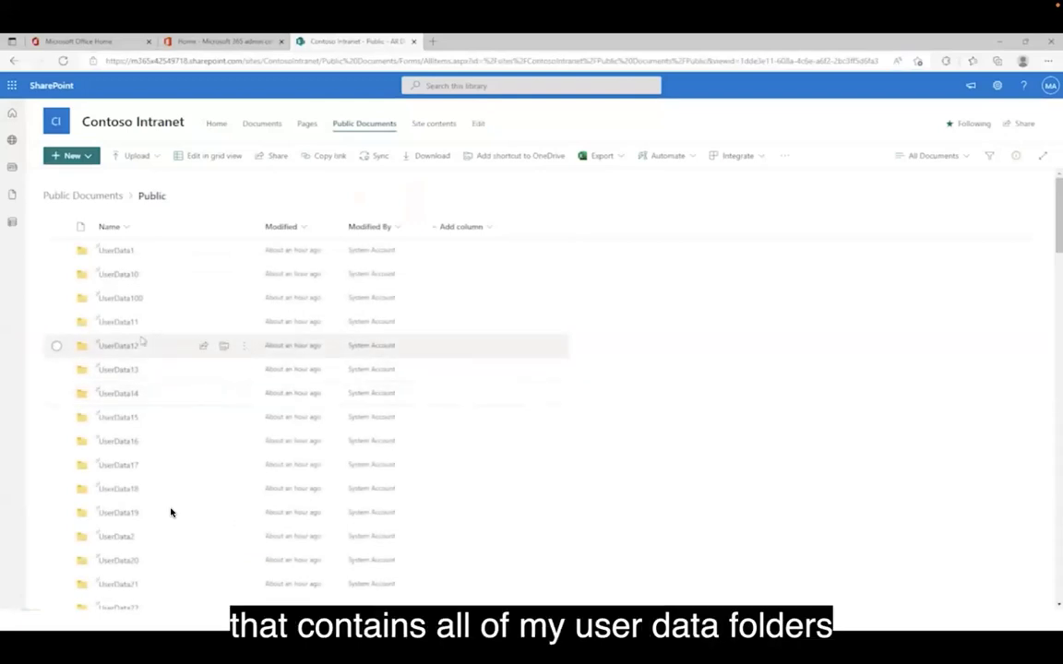
pyautogui.click(117, 395)
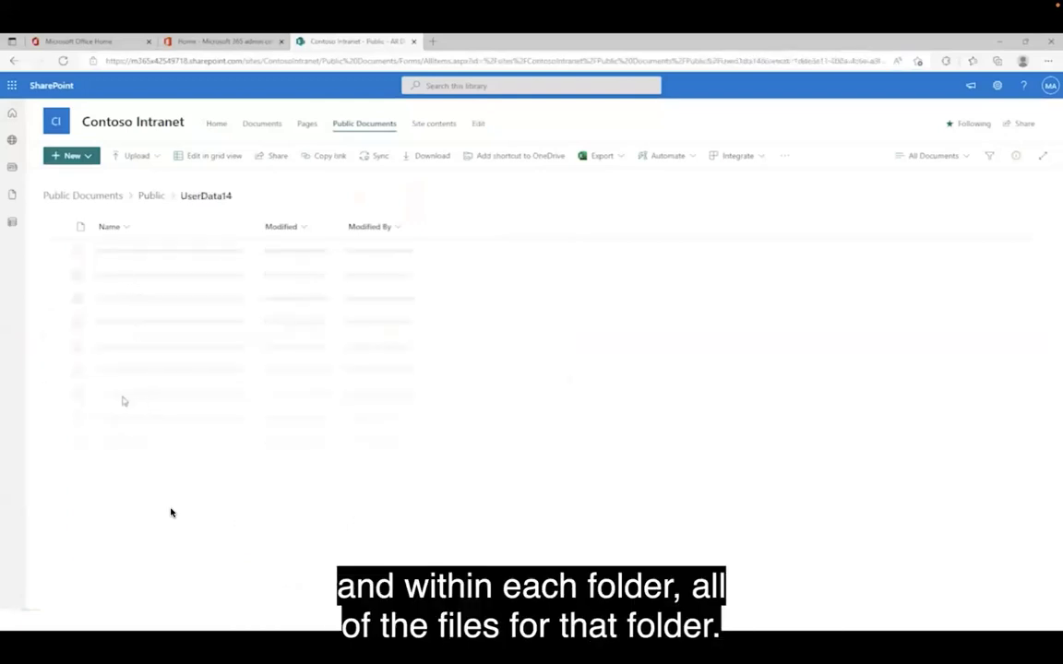
pyautogui.click(120, 250)
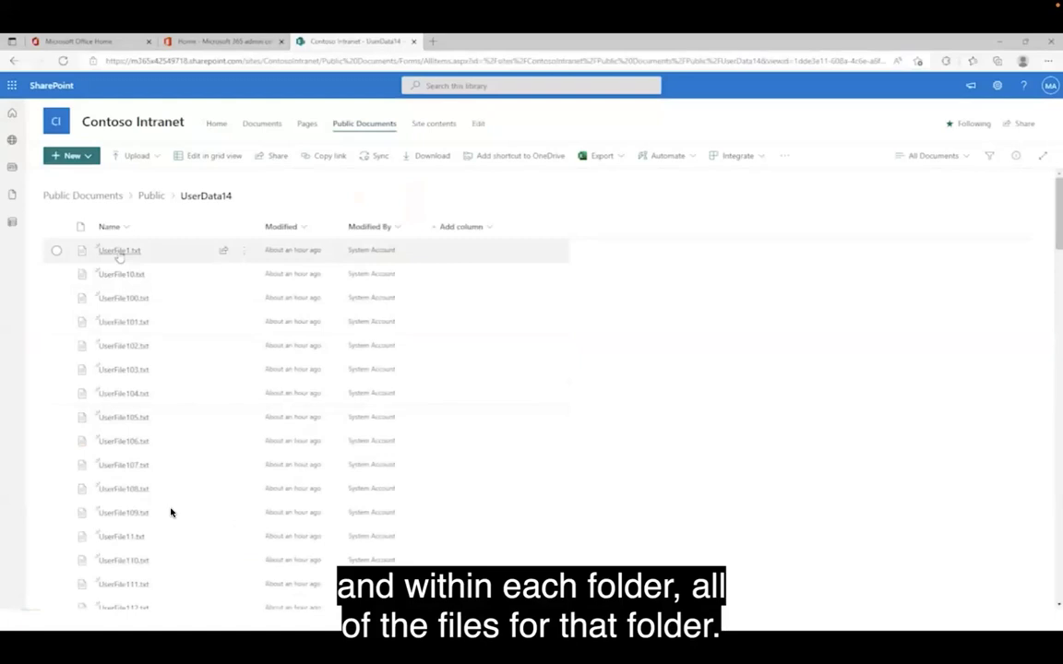